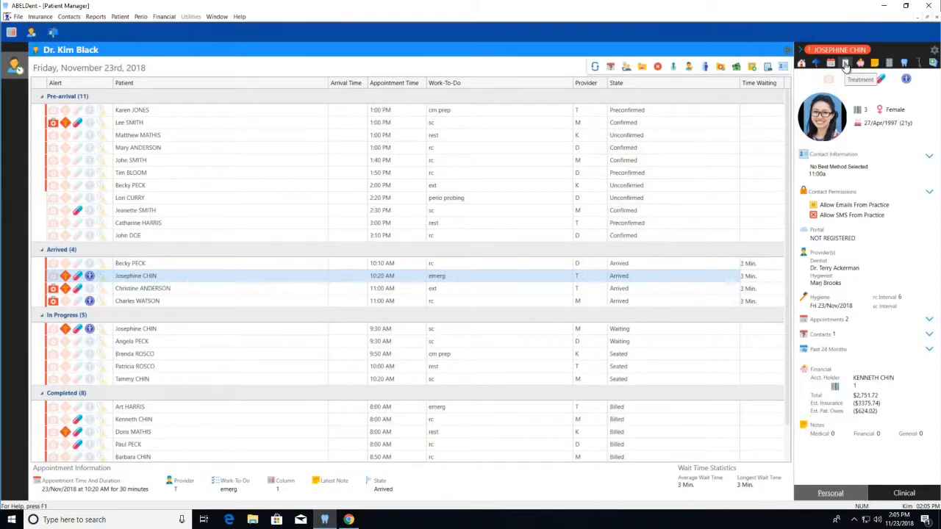
- Open the treatment record of the arrived patient with the 10:20 AM emerg appointment
{"action": "right_click", "coordinate": [246, 285]}
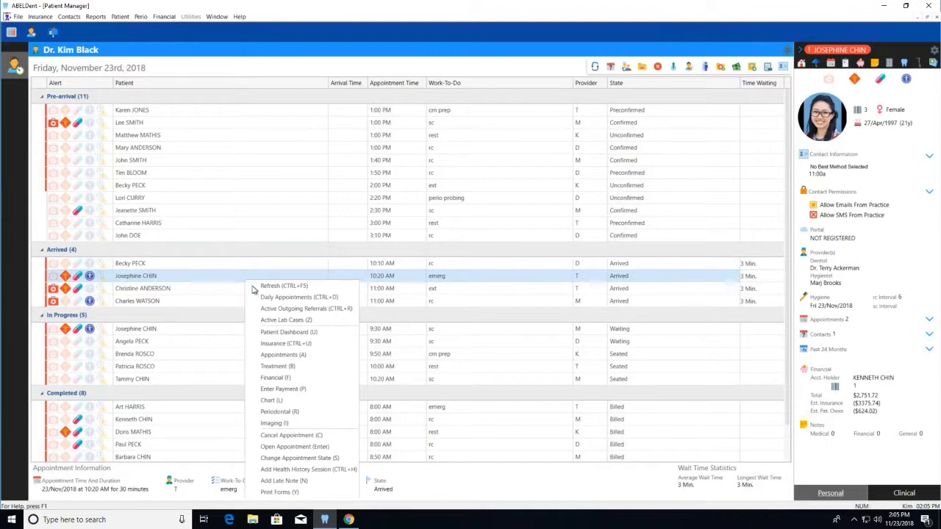
{"action": "left_click", "coordinate": [294, 366]}
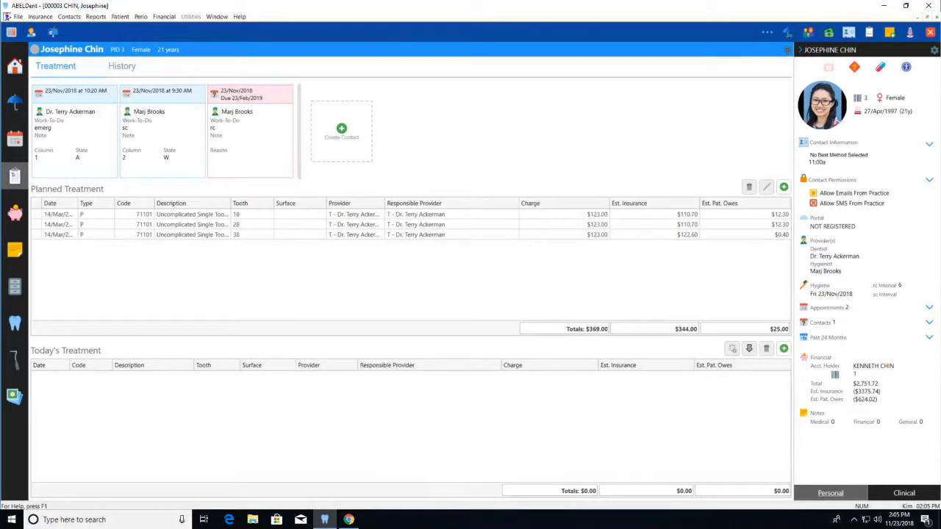
{"action": "mouse_move", "coordinate": [114, 324]}
{"action": "left_mouse_down"}
{"action": "mouse_move", "coordinate": [7, 360]}
{"action": "mouse_move", "coordinate": [114, 360]}
{"action": "left_mouse_up"}
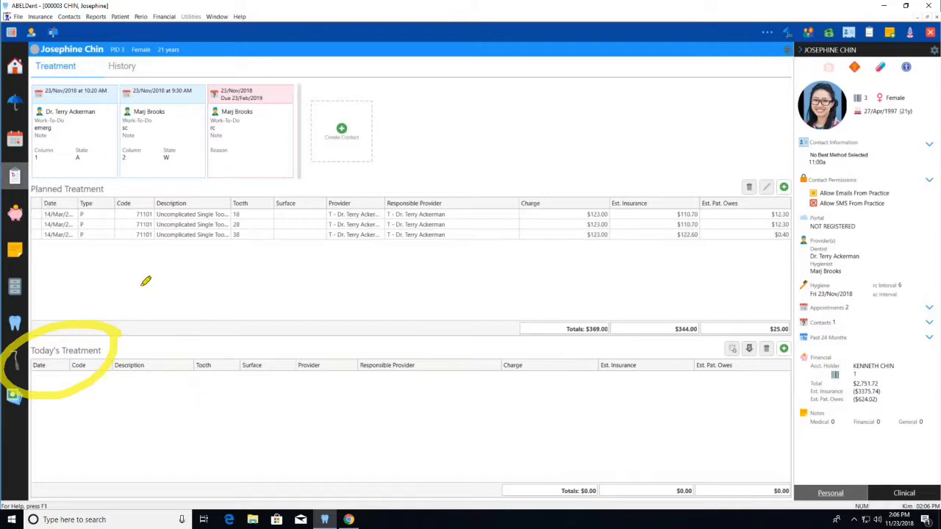
{"action": "mouse_move", "coordinate": [126, 175]}
{"action": "left_mouse_down"}
{"action": "mouse_move", "coordinate": [34, 194]}
{"action": "mouse_move", "coordinate": [109, 170]}
{"action": "left_mouse_up"}
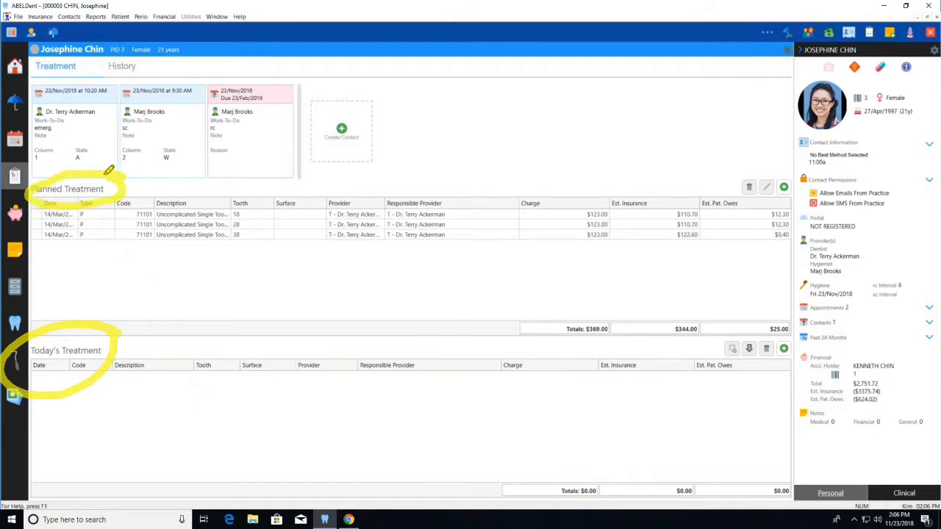
{"action": "mouse_move", "coordinate": [34, 67]}
{"action": "left_mouse_down"}
{"action": "mouse_move", "coordinate": [30, 121]}
{"action": "mouse_move", "coordinate": [176, 181]}
{"action": "mouse_move", "coordinate": [66, 72]}
{"action": "mouse_move", "coordinate": [38, 71]}
{"action": "left_mouse_up"}
{"action": "mouse_move", "coordinate": [219, 81]}
{"action": "left_mouse_down"}
{"action": "mouse_move", "coordinate": [250, 170]}
{"action": "mouse_move", "coordinate": [279, 89]}
{"action": "mouse_move", "coordinate": [216, 81]}
{"action": "left_mouse_up"}
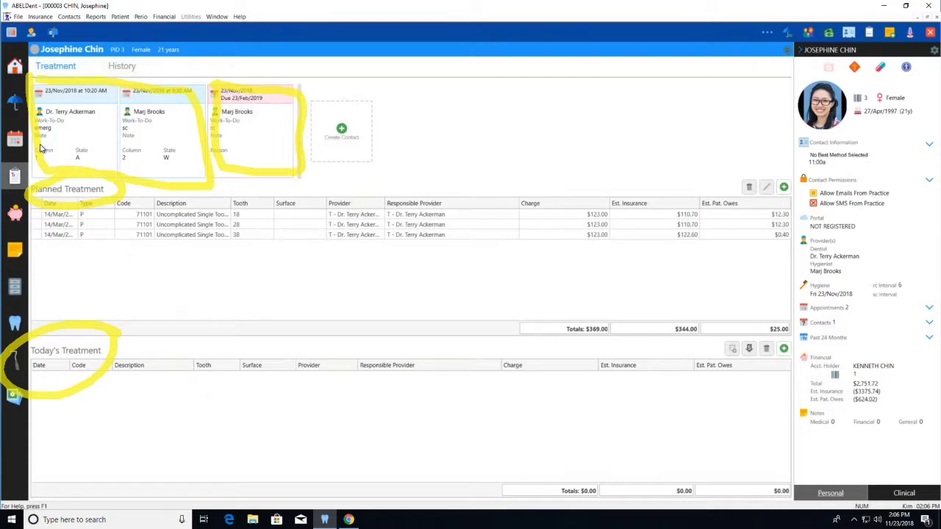
{"action": "key", "text": "Escape"}
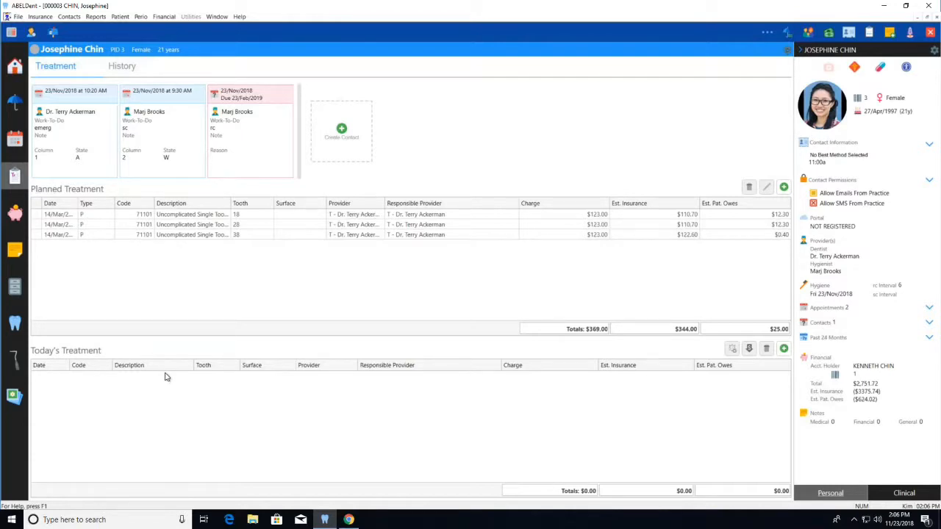
- View the patient's treatment history and return to the current treatment view
{"action": "left_click", "coordinate": [122, 68]}
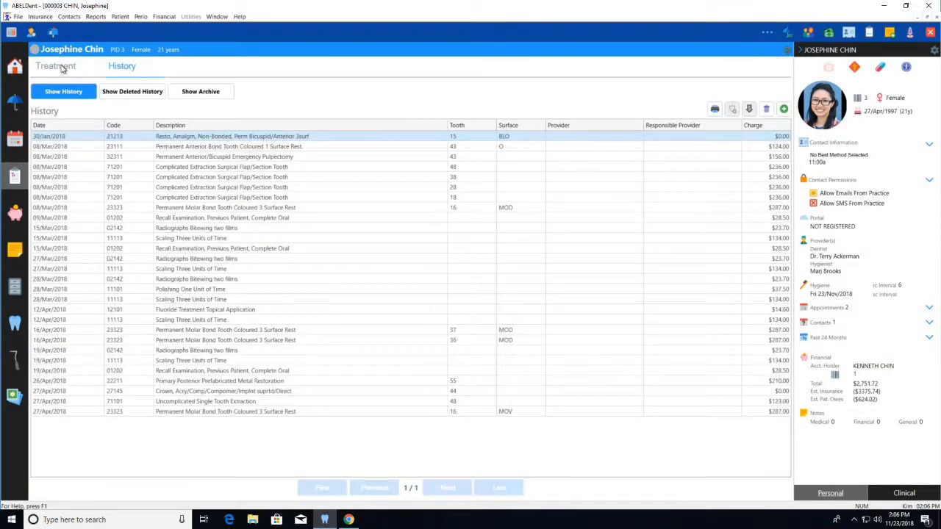
{"action": "left_click", "coordinate": [63, 68]}
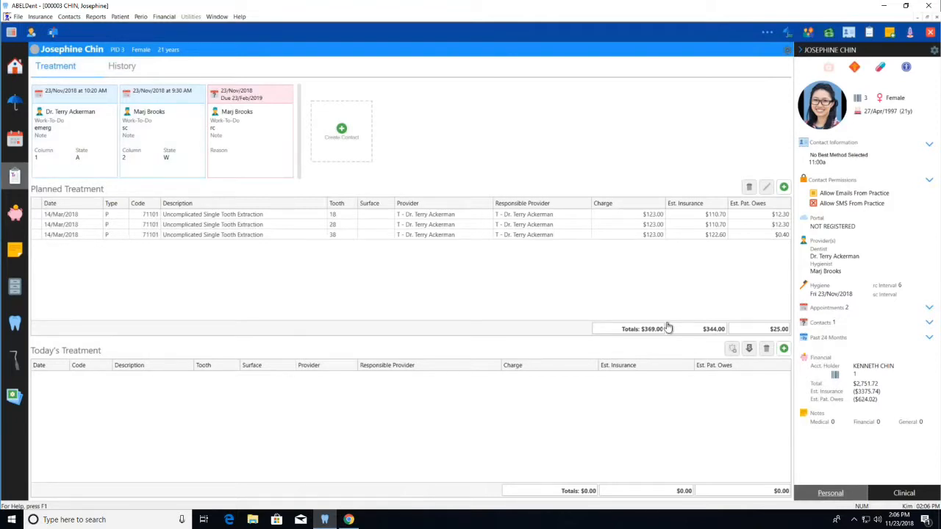
- Start a new entry in Today's Treatment with code 01202, Recall Examination, keeping the default provider K
{"action": "left_click", "coordinate": [784, 350]}
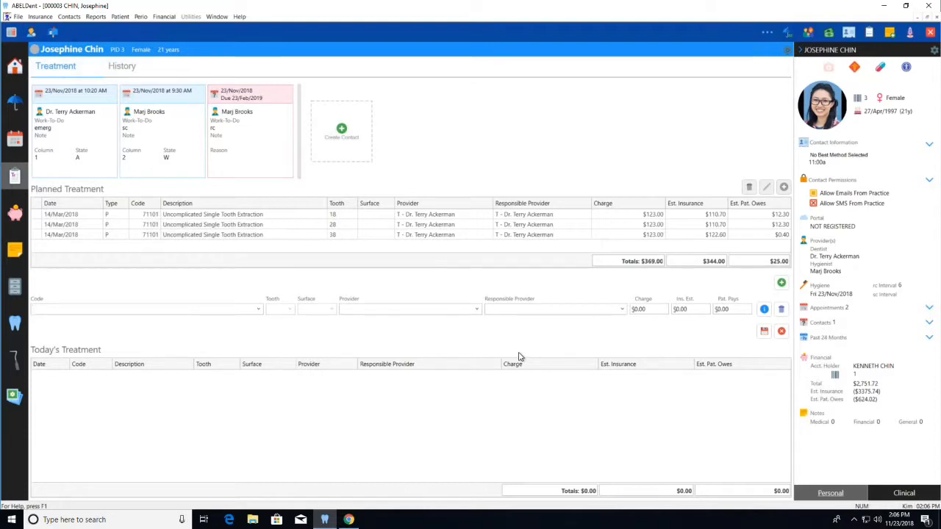
{"action": "type", "text": "01202 Recall Examination, Previous Patient, Complete Oral"}
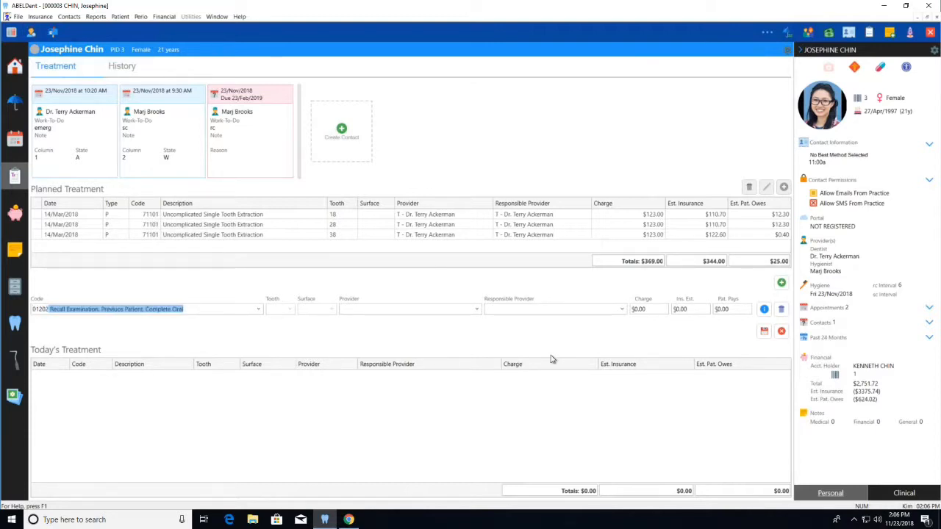
{"action": "key", "text": "Tab"}
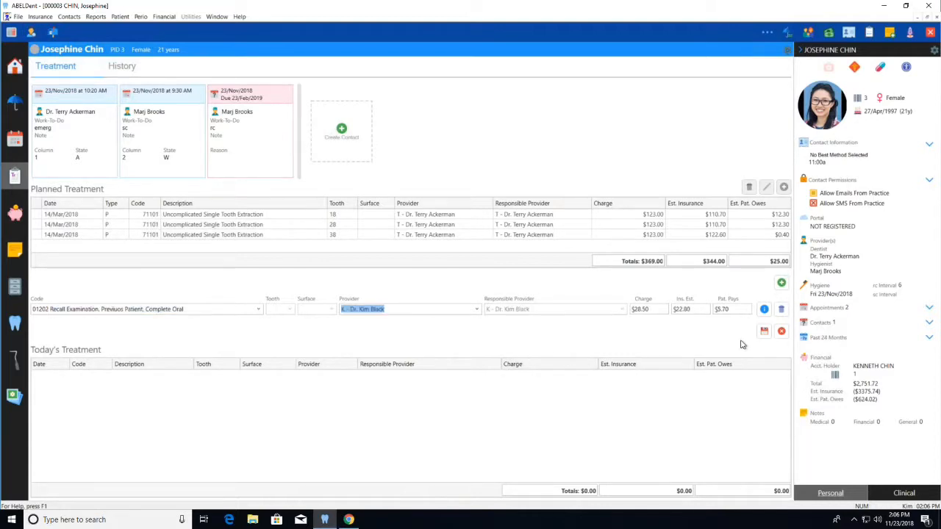
- Add a second treatment line with code 23322, Permanent Molar Bond 2 Surface, for tooth 26 and surface OV
{"action": "left_click", "coordinate": [782, 282]}
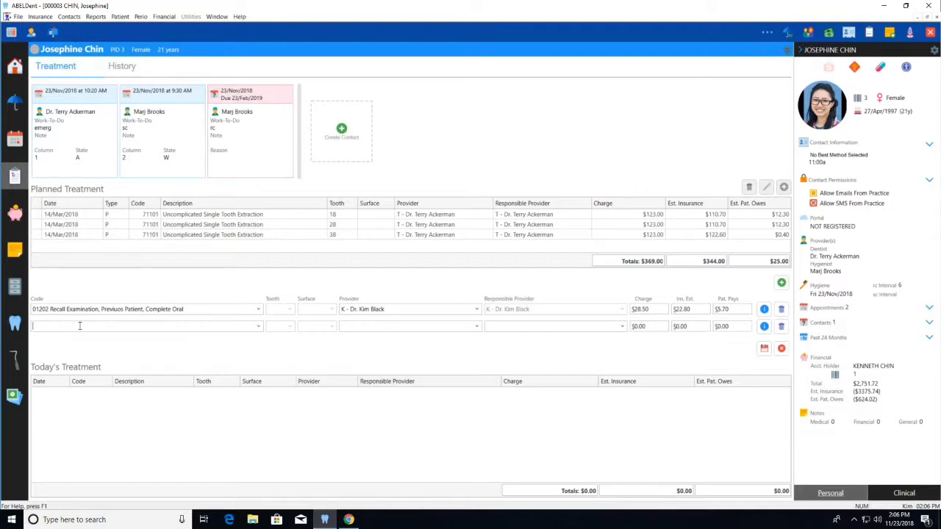
{"action": "type", "text": "2333"}
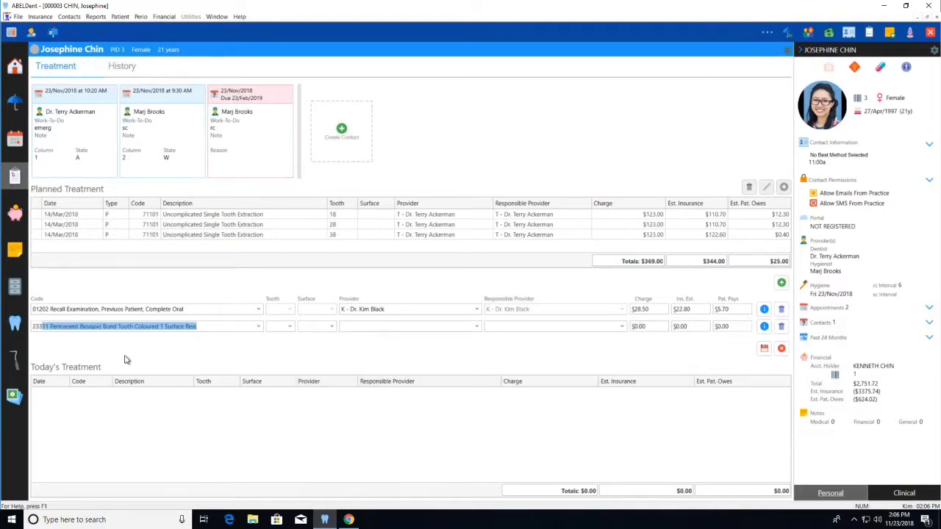
{"action": "type", "text": "22"}
{"action": "key", "text": "Tab"}
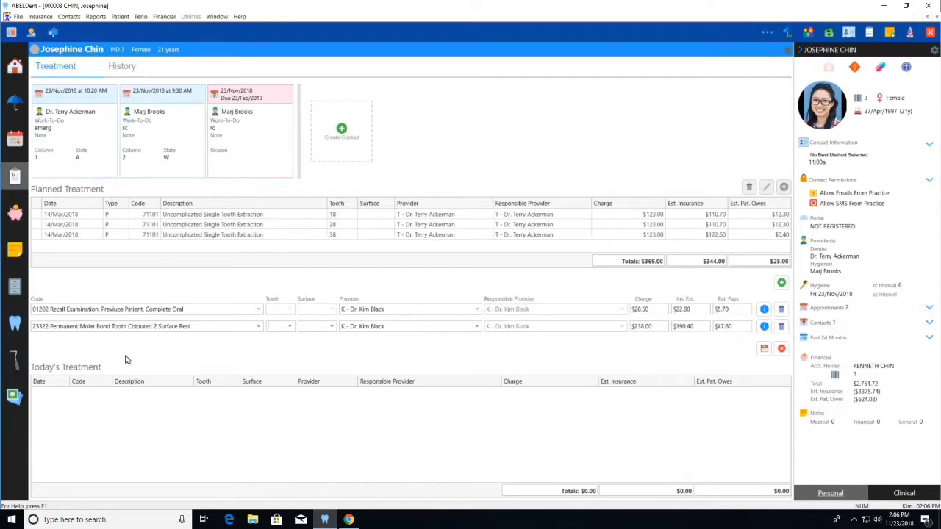
{"action": "left_click", "coordinate": [290, 328]}
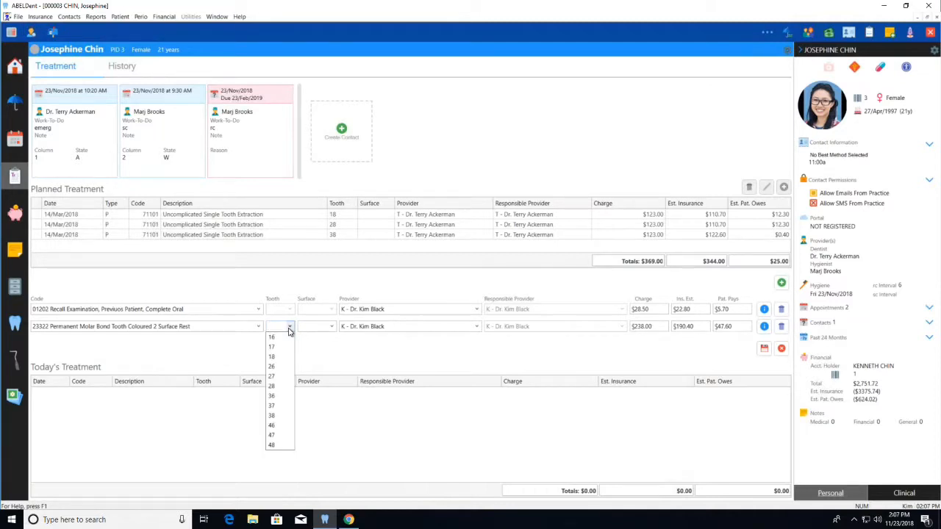
{"action": "left_click", "coordinate": [279, 367]}
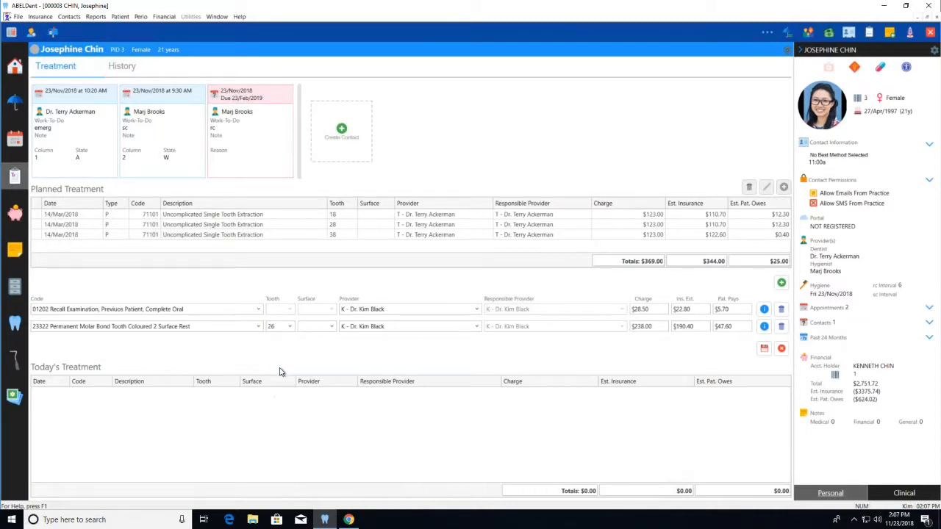
{"action": "left_click", "coordinate": [332, 327]}
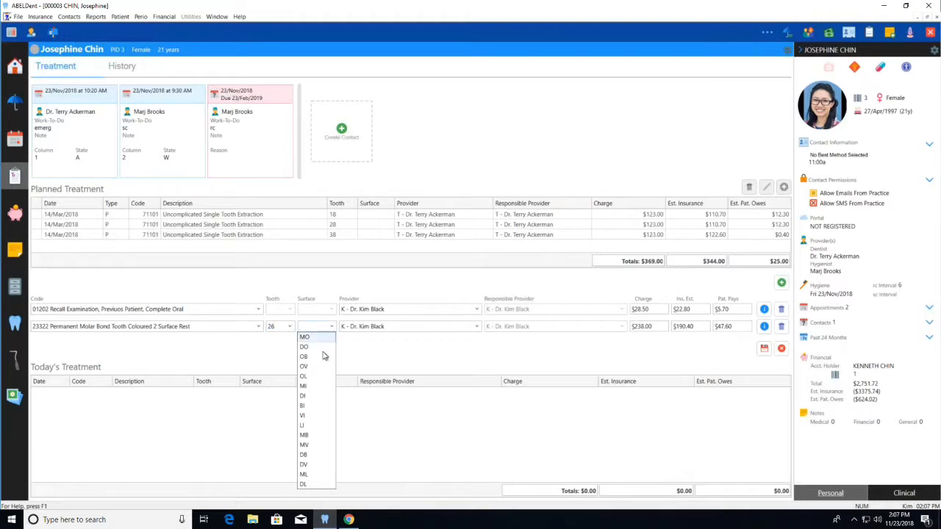
{"action": "left_click", "coordinate": [314, 373]}
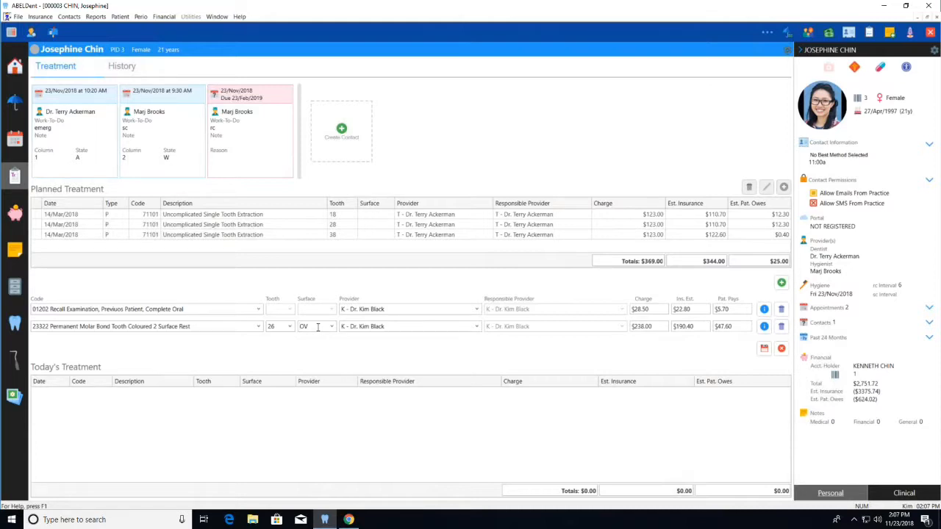
- Add code 11113, Scaling Three Units of Time, with provider M and responsible provider T, and save the new treatments
{"action": "key", "text": "Return"}
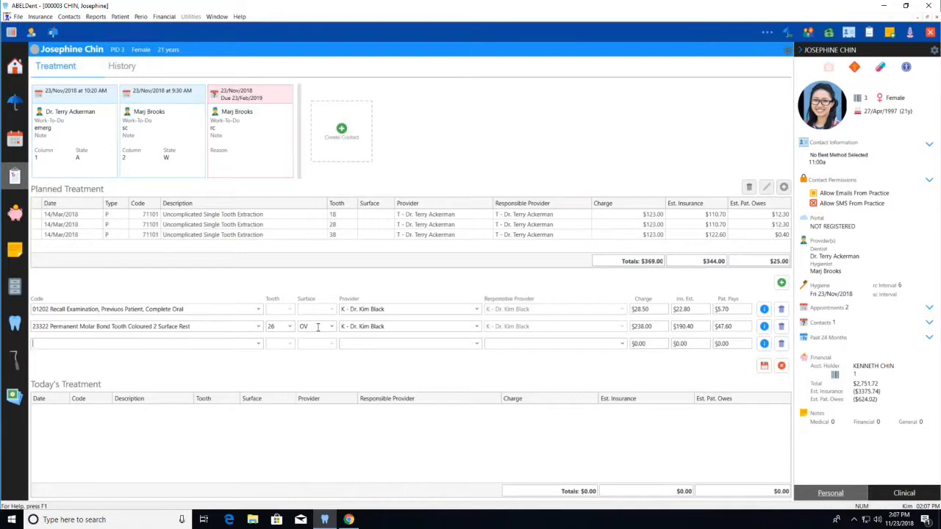
{"action": "type", "text": "11113 Scaling Three Units of Time"}
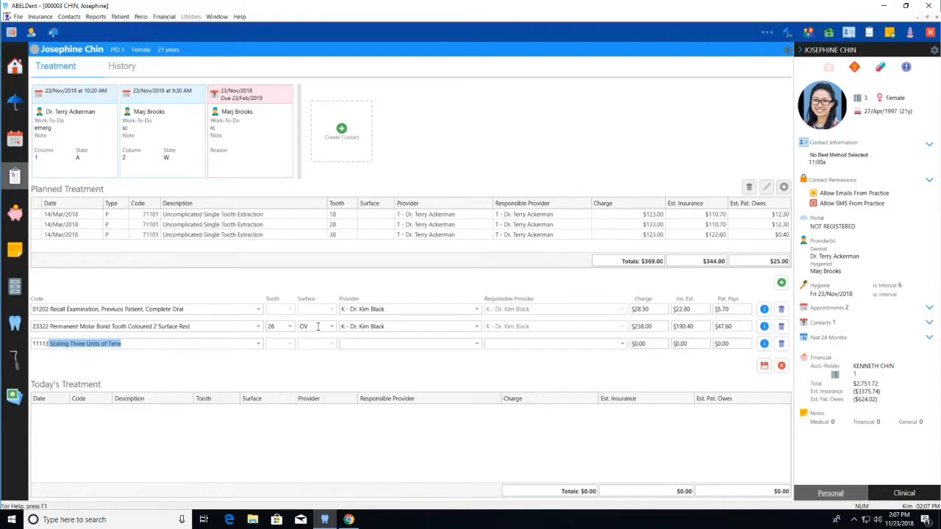
{"action": "key", "text": "Tab"}
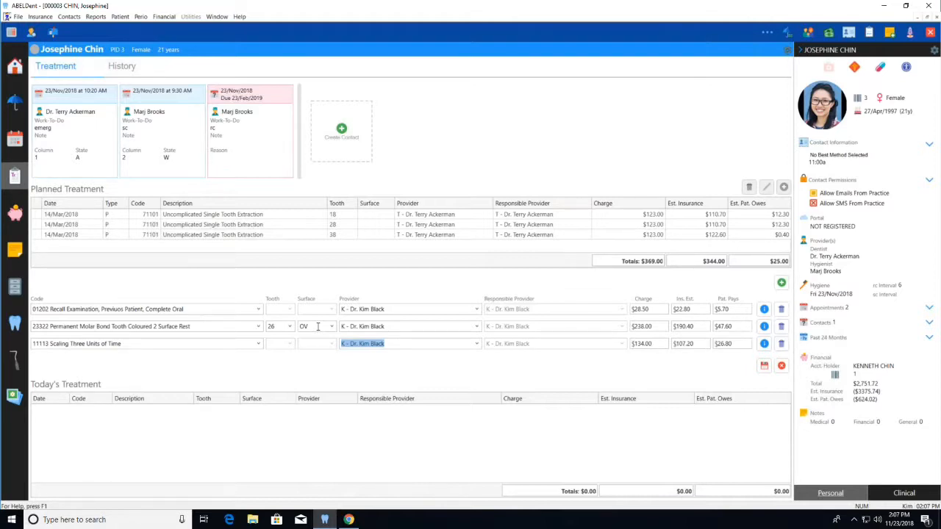
{"action": "type", "text": "m"}
{"action": "key", "text": "Tab"}
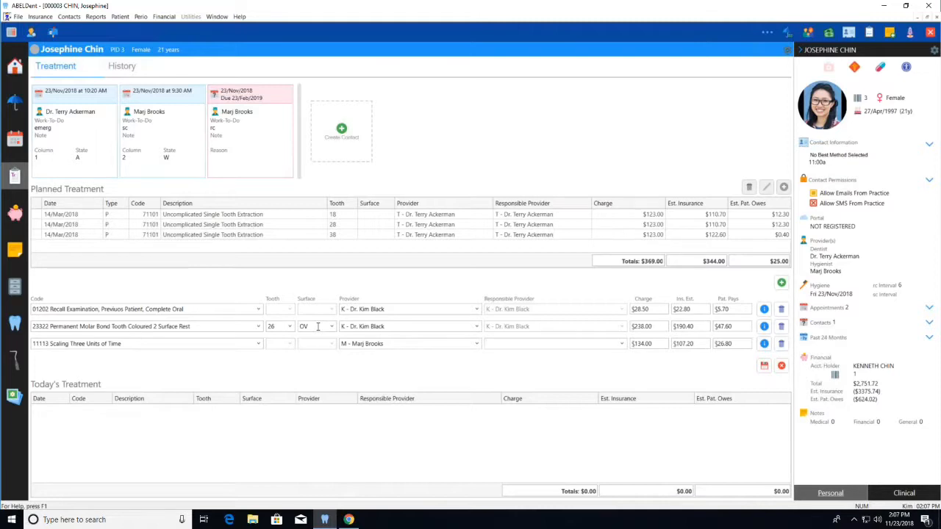
{"action": "type", "text": "t"}
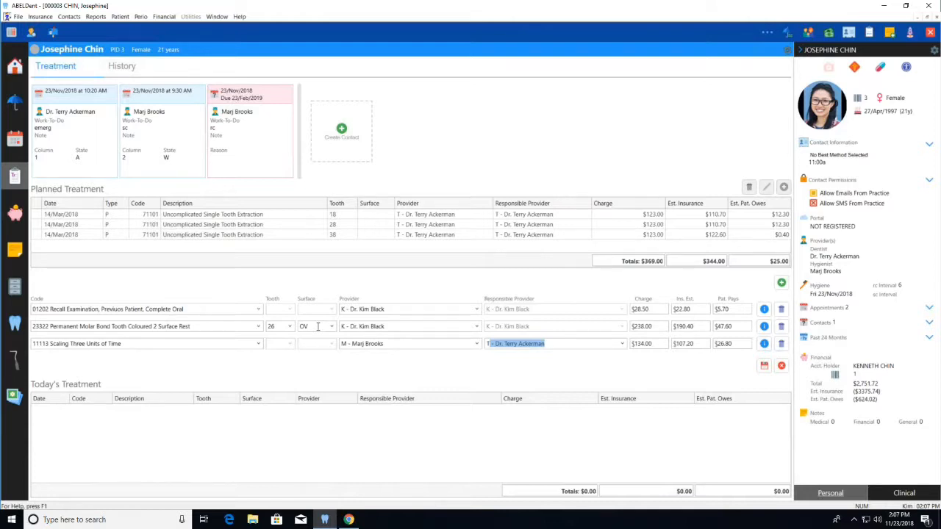
{"action": "left_click", "coordinate": [764, 365]}
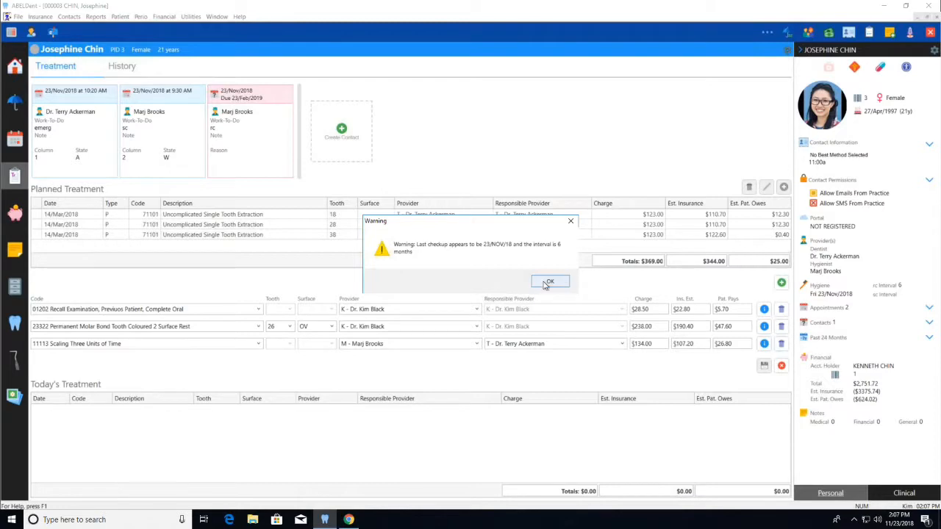
{"action": "left_click", "coordinate": [562, 285]}
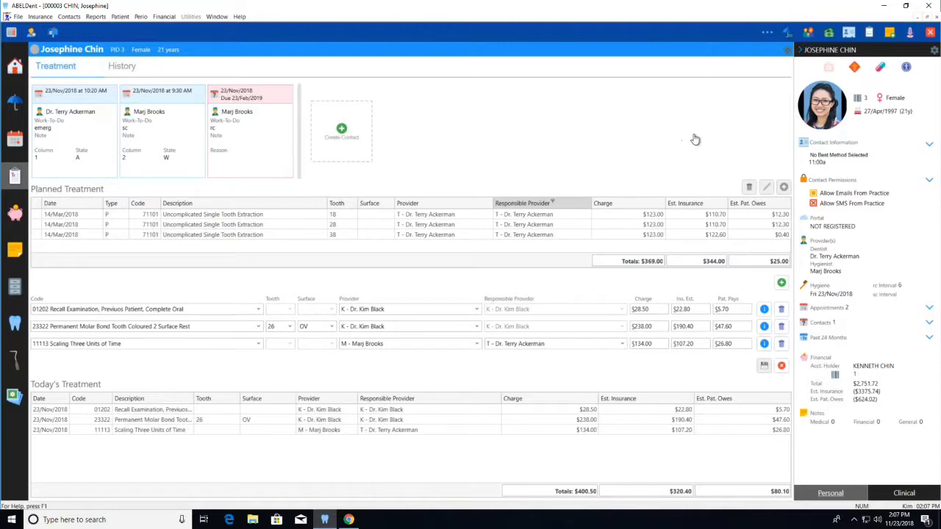
- Open the EDI Transmission of Claim transaction selection for today's treatments, review it, and cancel without submitting
{"action": "left_click", "coordinate": [790, 33]}
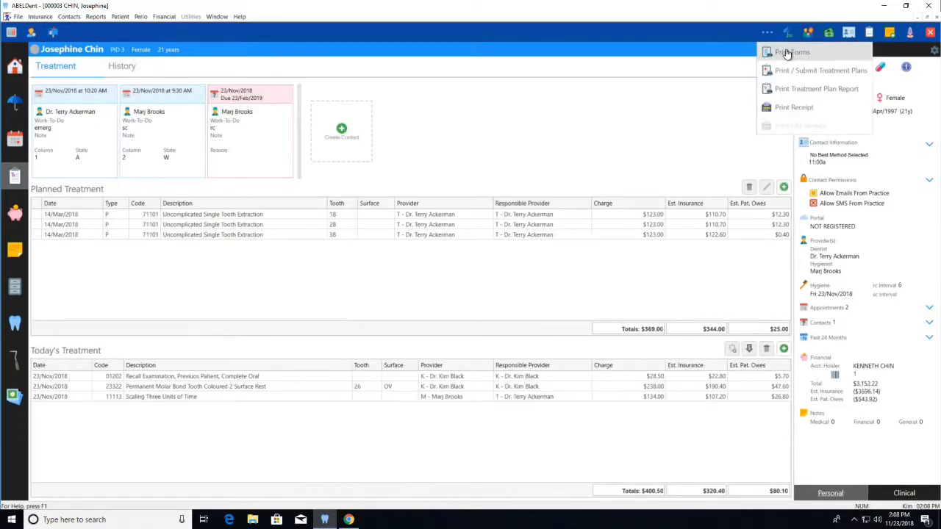
{"action": "left_click", "coordinate": [787, 54]}
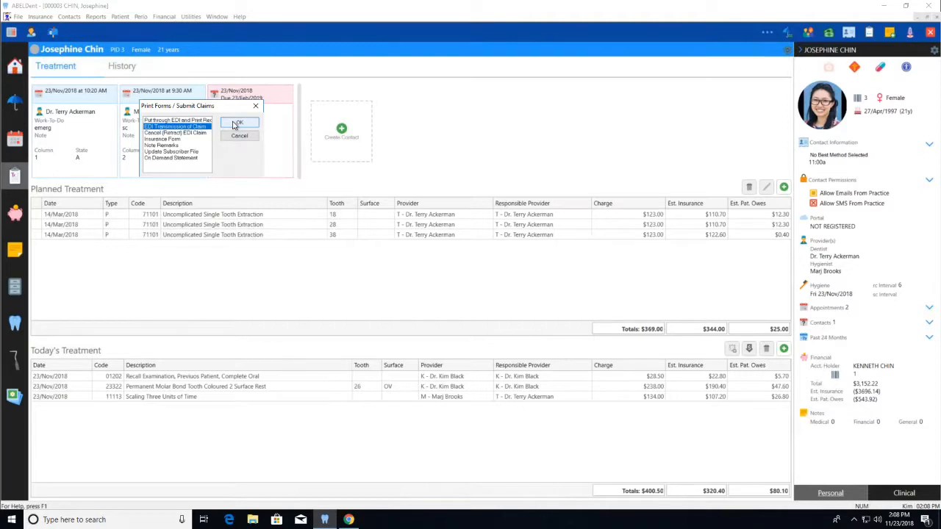
{"action": "left_click", "coordinate": [235, 124]}
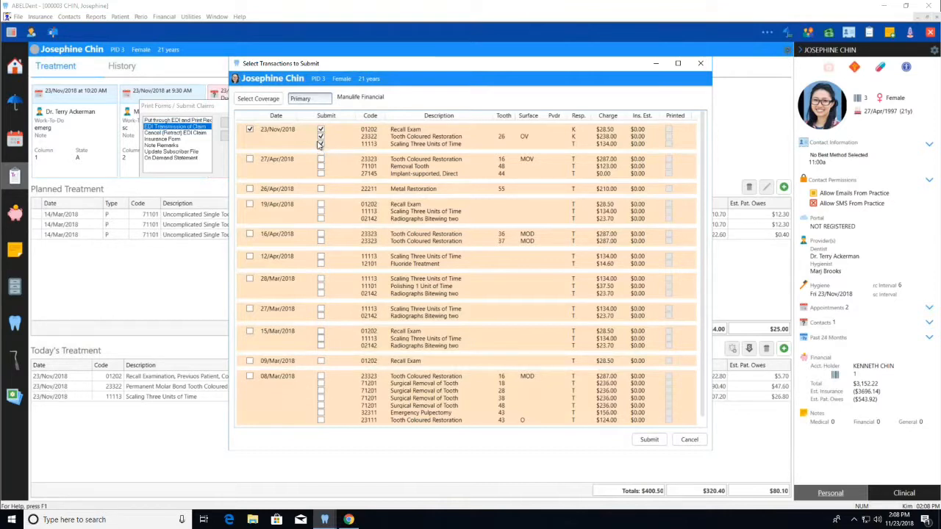
{"action": "left_click", "coordinate": [688, 440]}
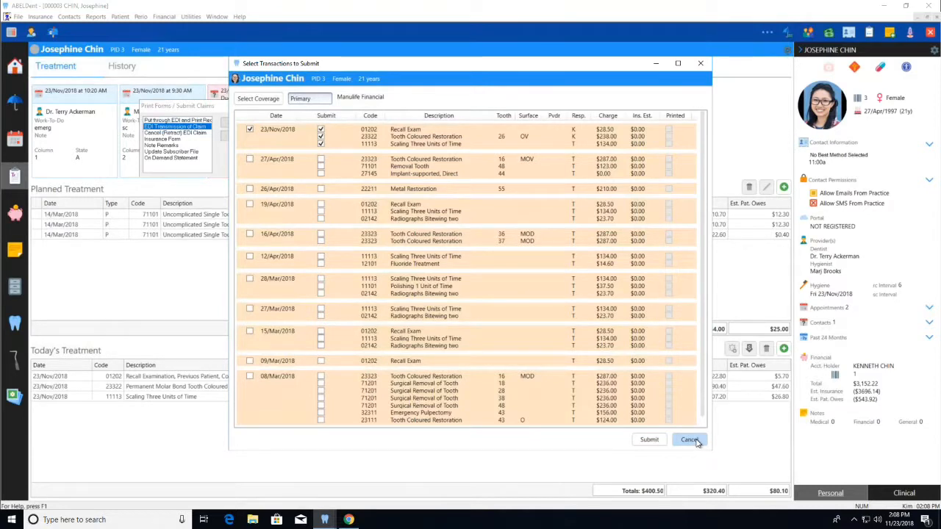
{"action": "left_click", "coordinate": [238, 136]}
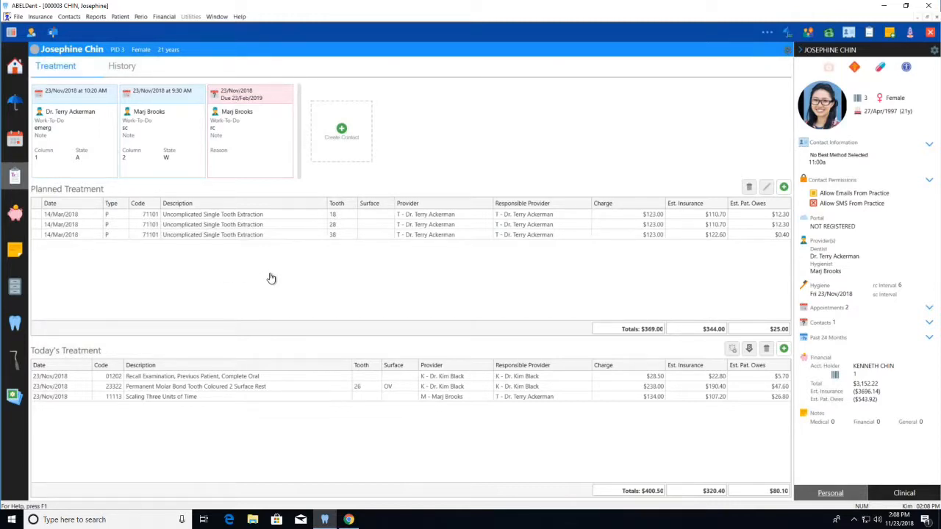
- Delete the 23322 restoration on tooth 26 from Today's Treatment
{"action": "left_click", "coordinate": [278, 388]}
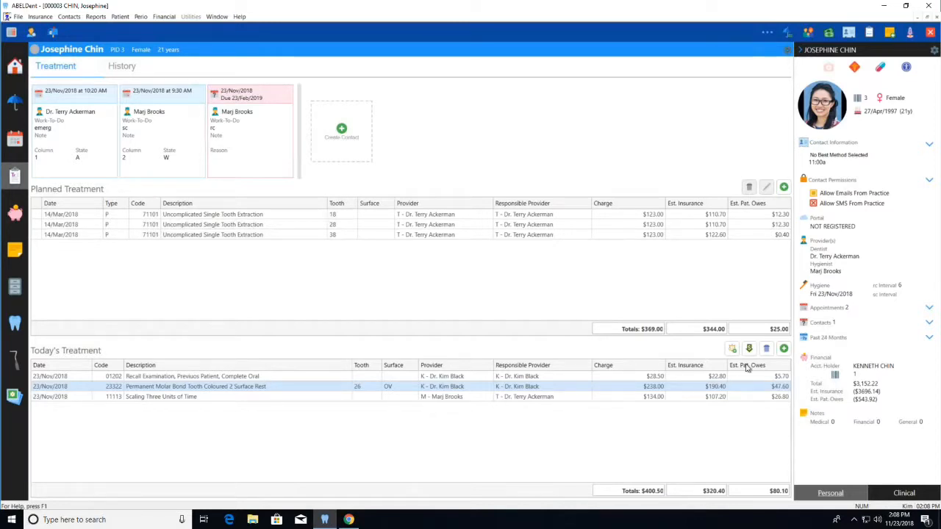
{"action": "left_click", "coordinate": [767, 351]}
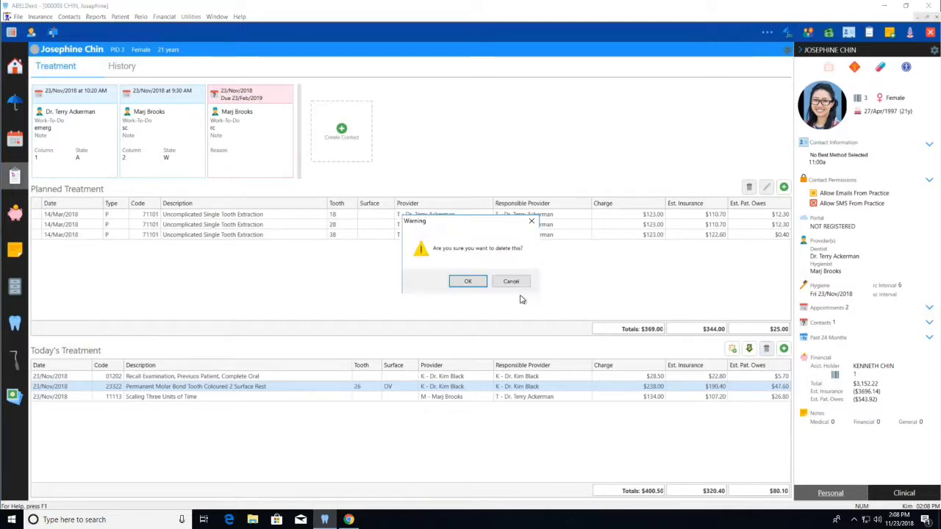
{"action": "left_click", "coordinate": [470, 283]}
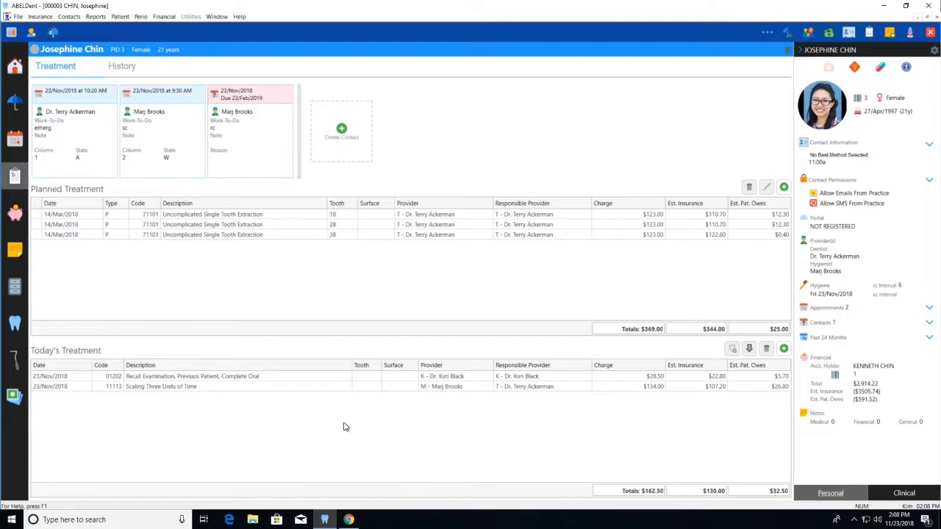
- Close this patient's record and open the treatment record of the In Progress patient with the 9:50 AM crn prep appointment
{"action": "left_click", "coordinate": [930, 33]}
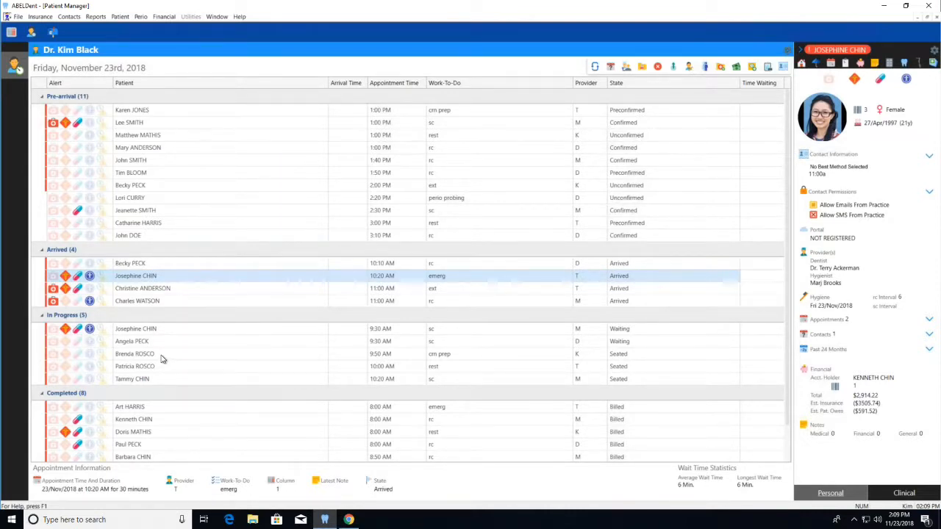
{"action": "left_click", "coordinate": [163, 359]}
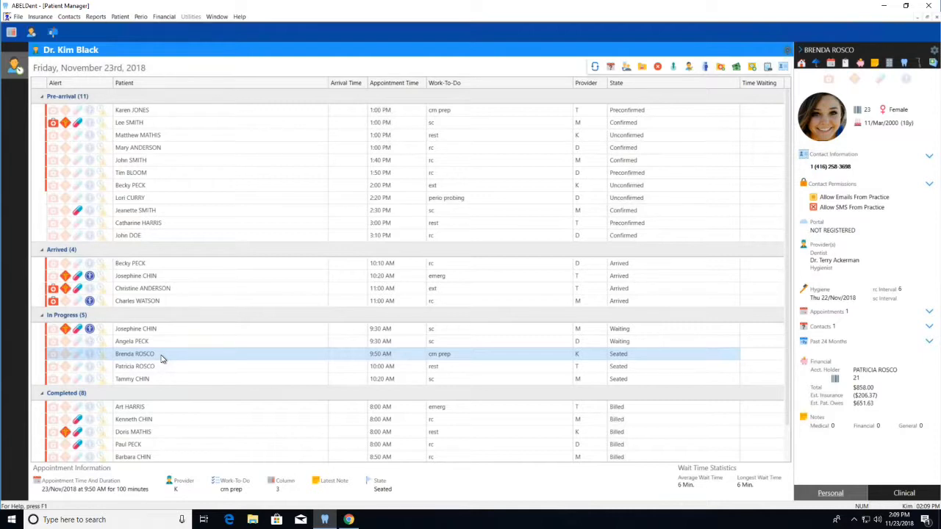
{"action": "double_click", "coordinate": [164, 359]}
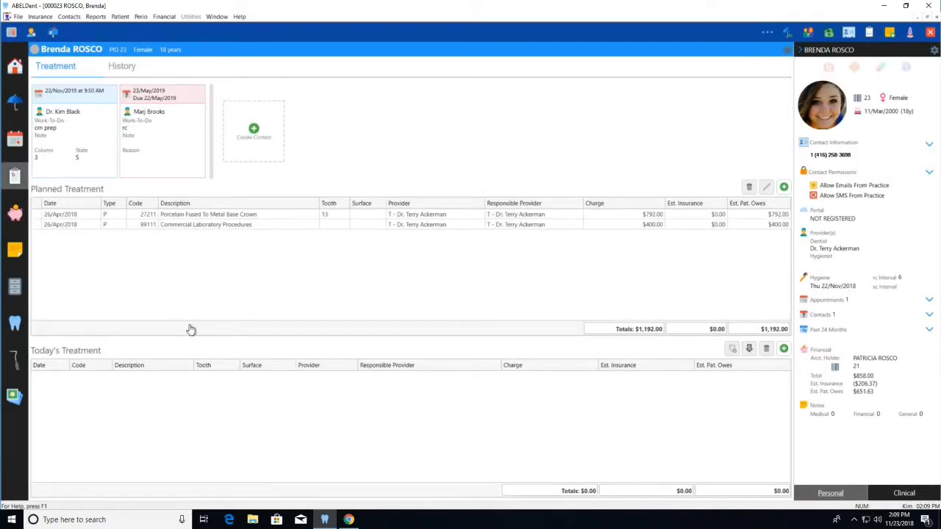
- Delete the 22/Nov/2018 service 02142, Radiographs Bitewing two films, from the patient's treatment history and show the deleted history
{"action": "left_click", "coordinate": [123, 70]}
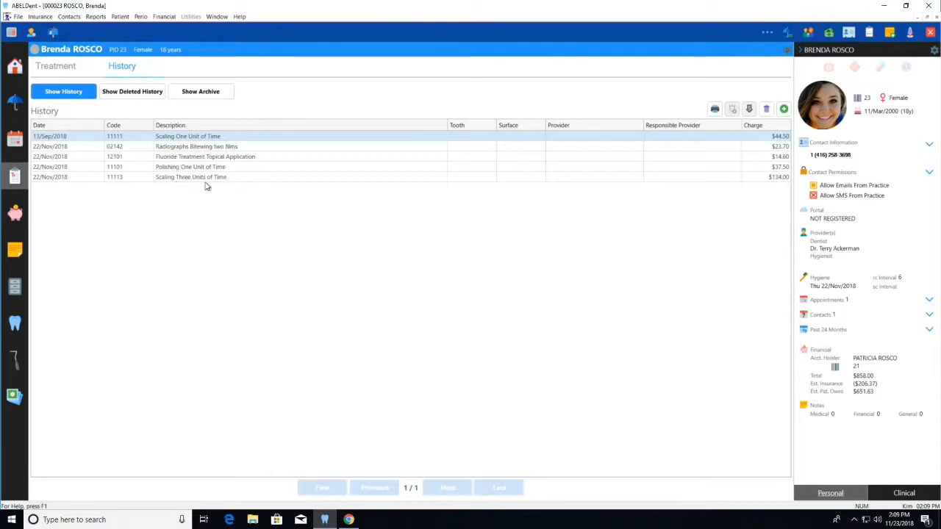
{"action": "left_click", "coordinate": [185, 149]}
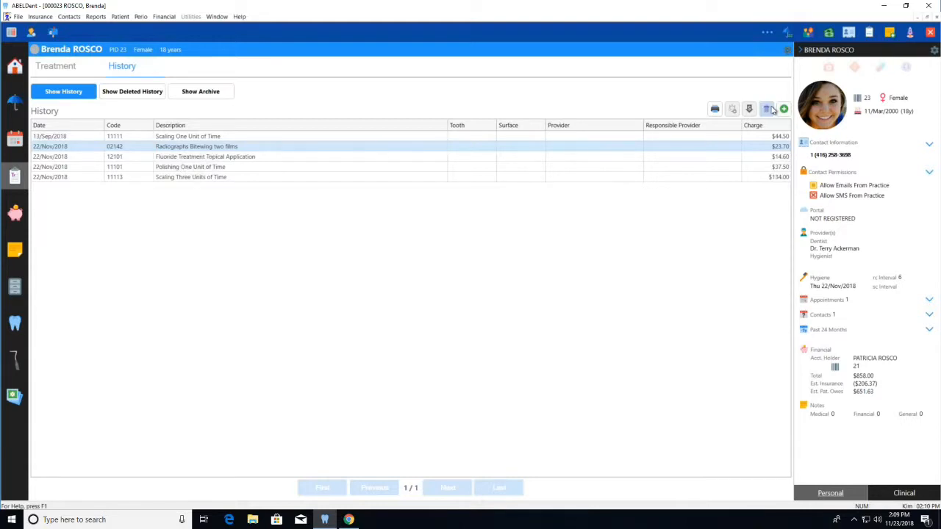
{"action": "left_click", "coordinate": [766, 110]}
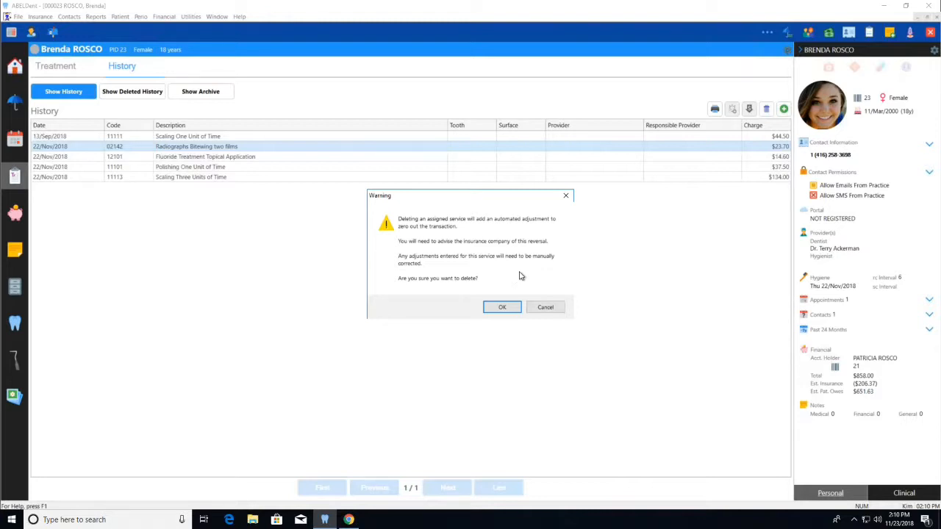
{"action": "left_click", "coordinate": [499, 307]}
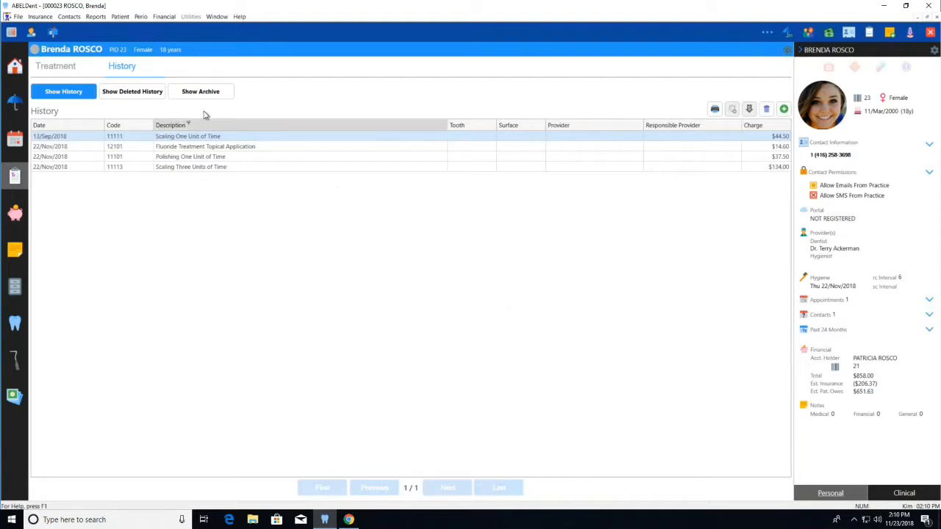
{"action": "left_click", "coordinate": [141, 94]}
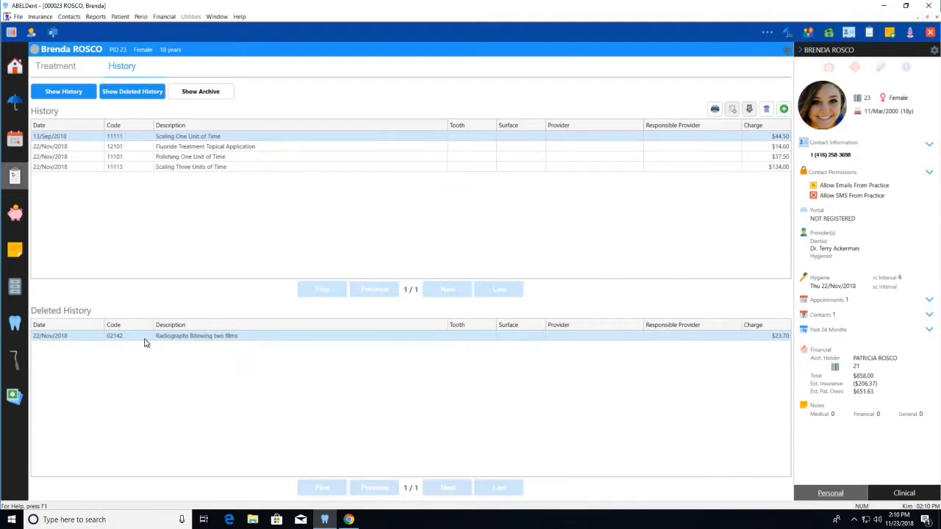
- Open the patient's financial account and examine the 22/Nov/2018 bitewing radiographs charge against its Service Deleted charge adjustment
{"action": "left_click", "coordinate": [15, 213]}
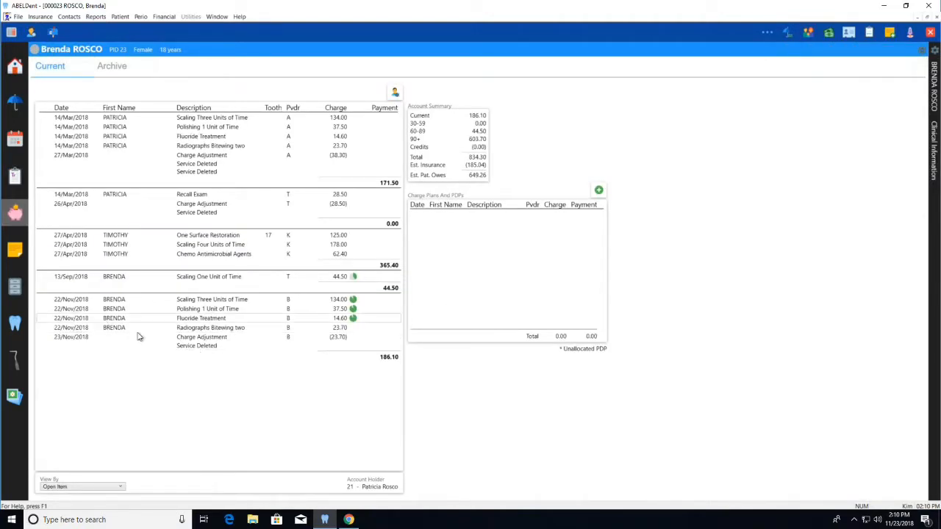
{"action": "left_click", "coordinate": [202, 328]}
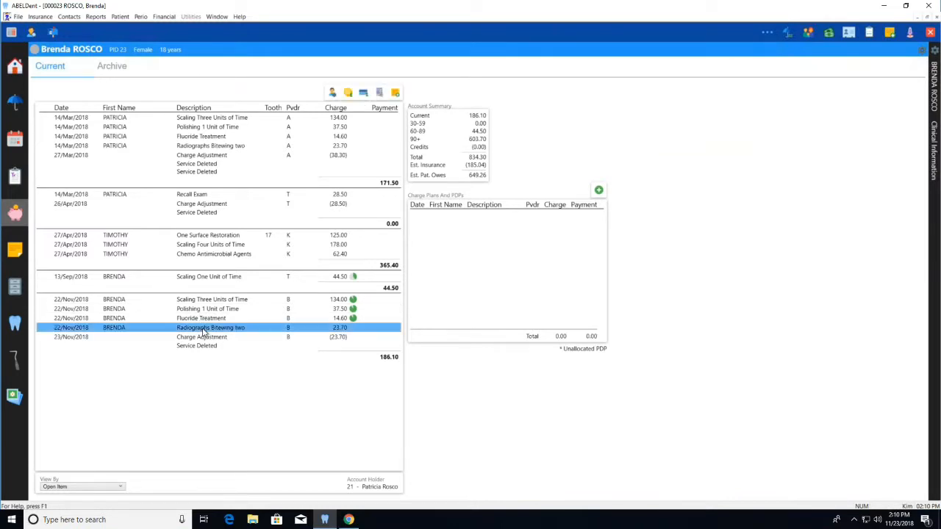
{"action": "left_click", "coordinate": [205, 342]}
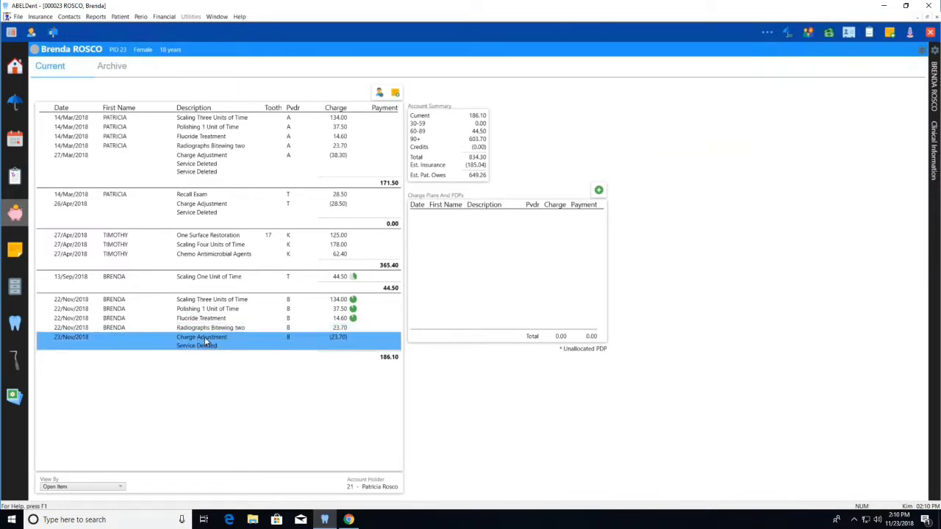
{"action": "left_click", "coordinate": [209, 329]}
{"action": "left_click", "coordinate": [211, 344]}
{"action": "left_click", "coordinate": [216, 329]}
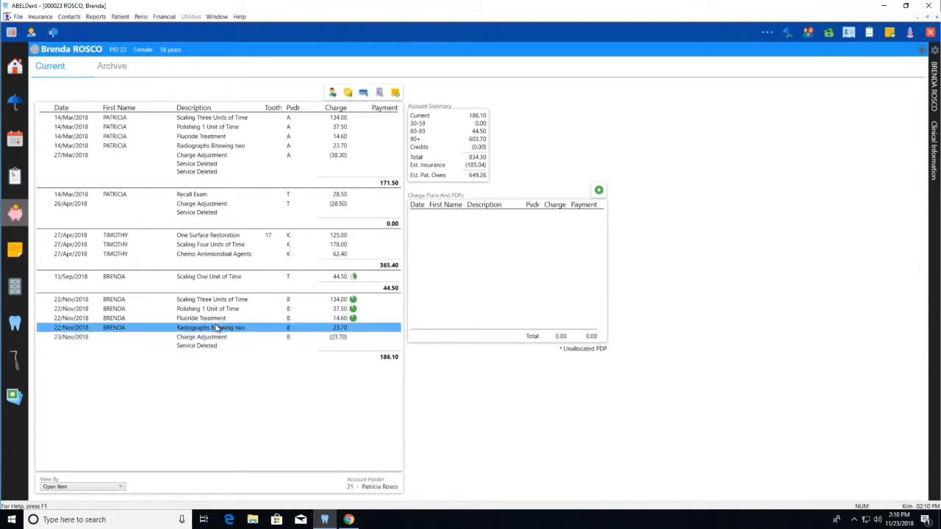